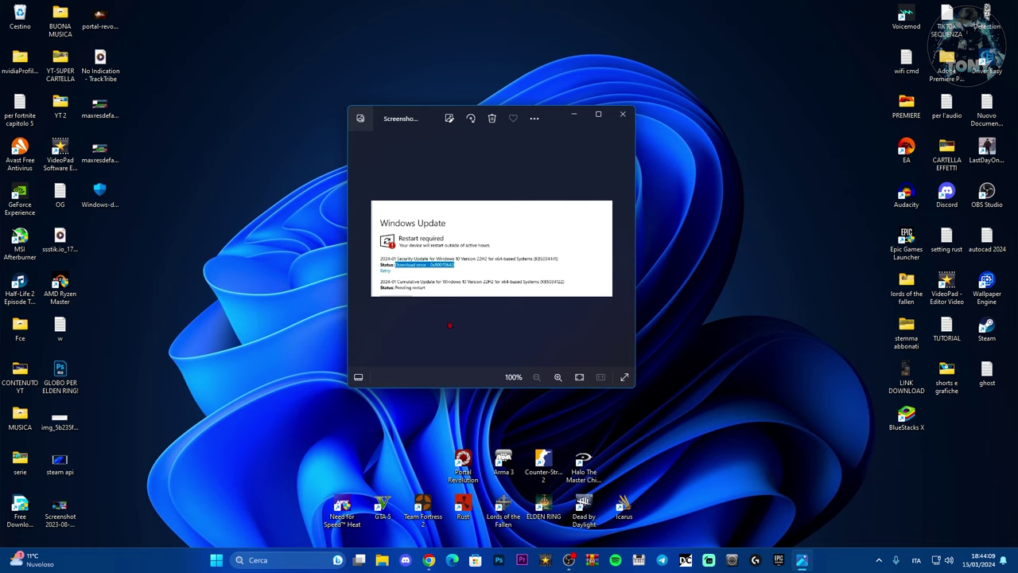
# Close the error screenshot and open the list of other troubleshooters (Altri strumenti di risoluzione dei problemi) in the Windows system settings.
pyautogui.click(623, 115)
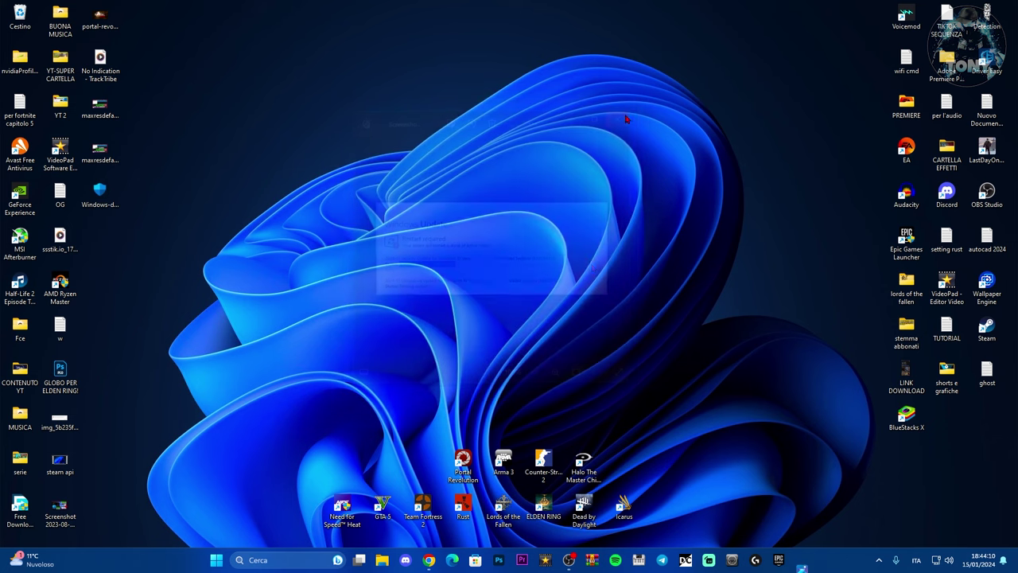
pyautogui.click(274, 559)
pyautogui.write('risol')
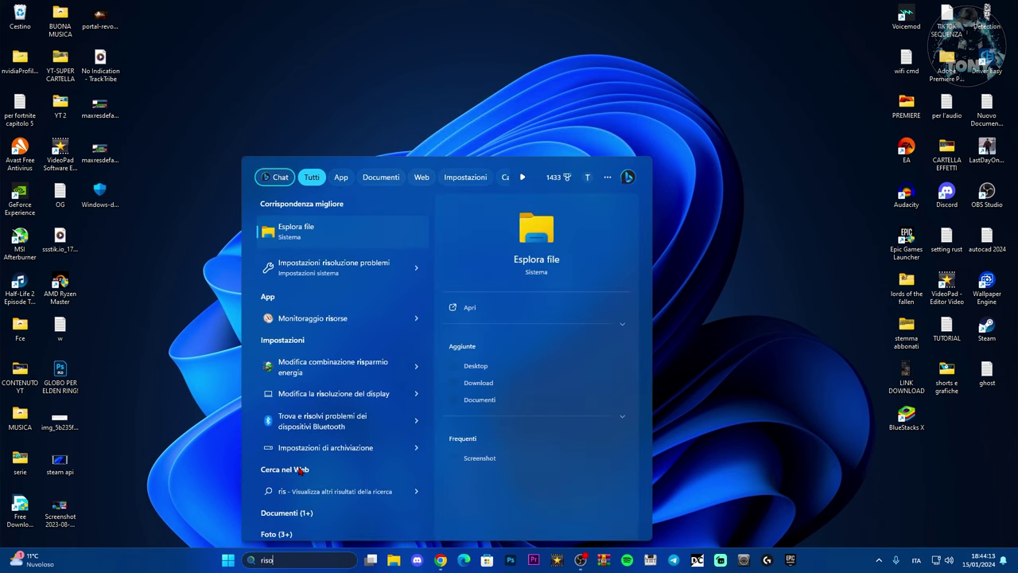
pyautogui.click(299, 243)
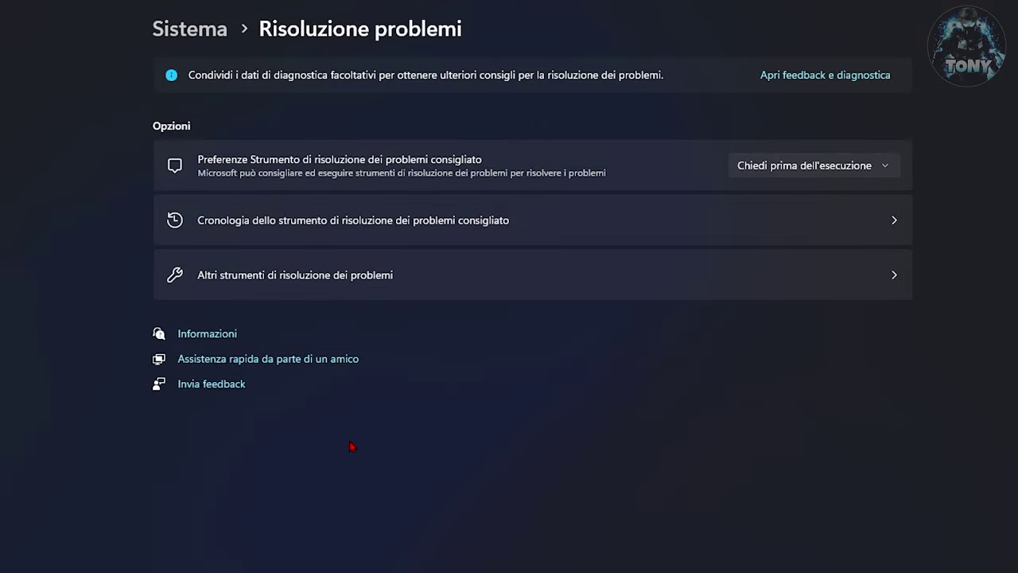
pyautogui.click(384, 269)
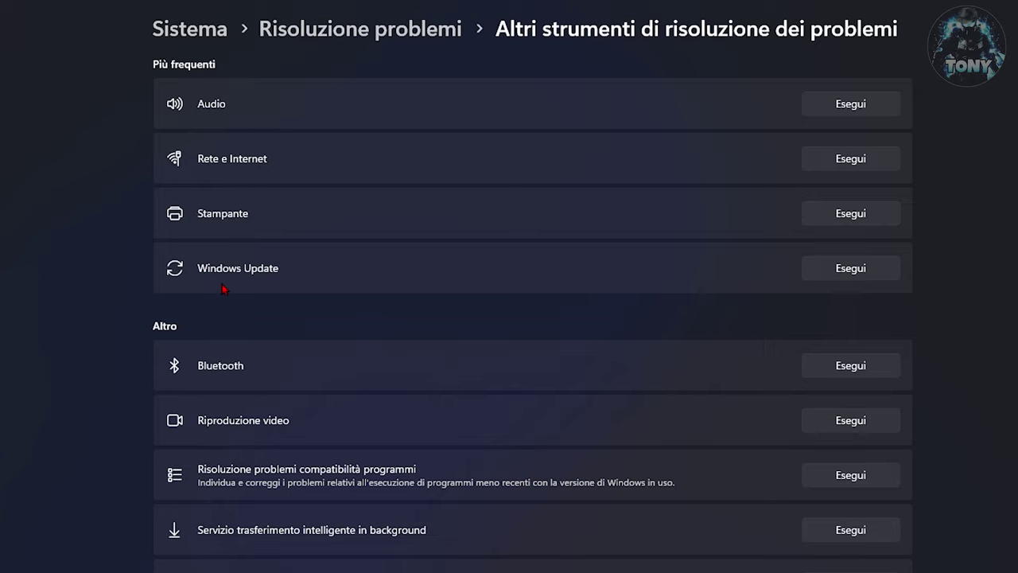
# Run the Windows Update troubleshooter, answer Sì to whether the problem was solved, and close the troubleshooter.
pyautogui.click(840, 271)
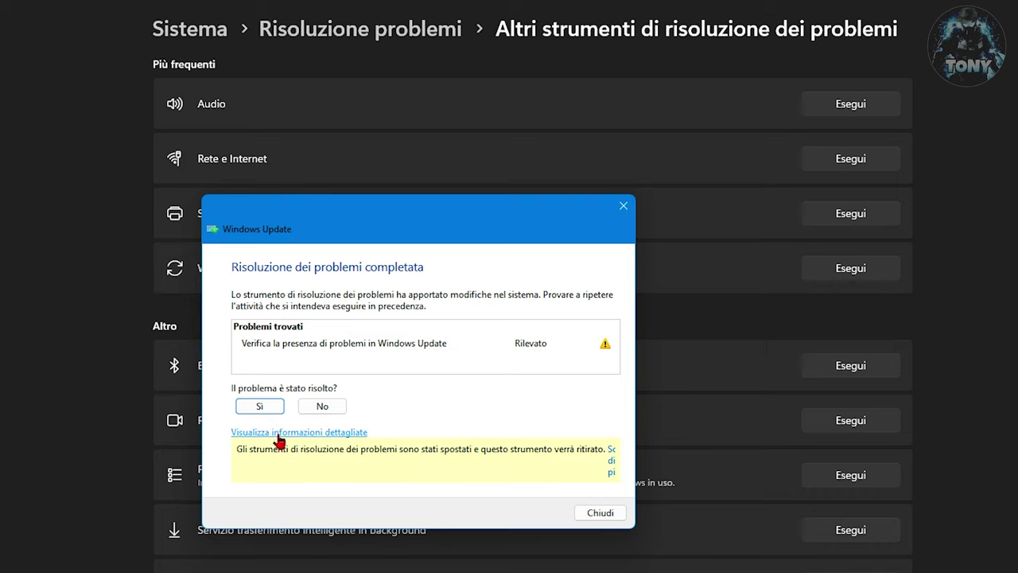
pyautogui.click(256, 407)
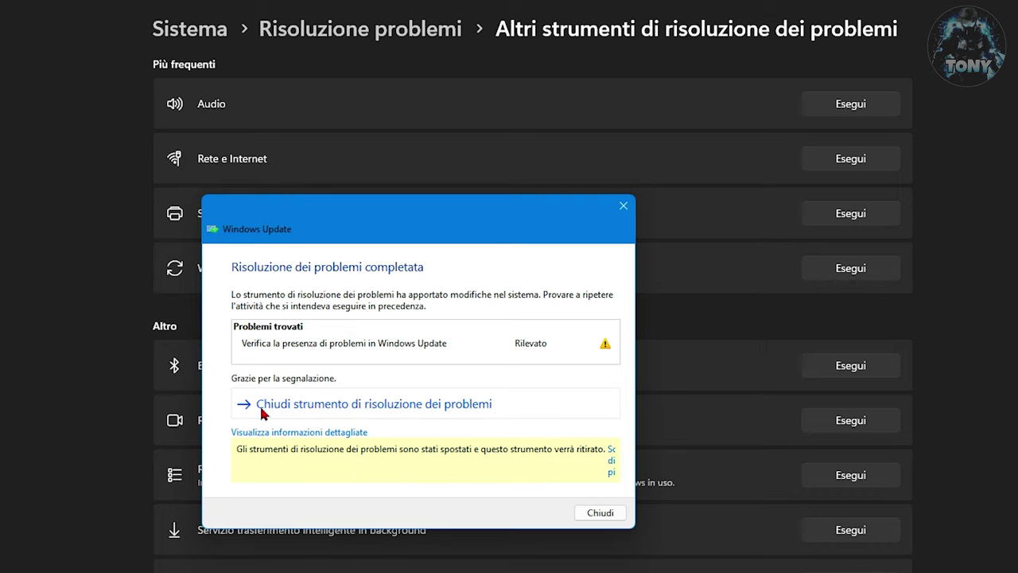
pyautogui.click(304, 410)
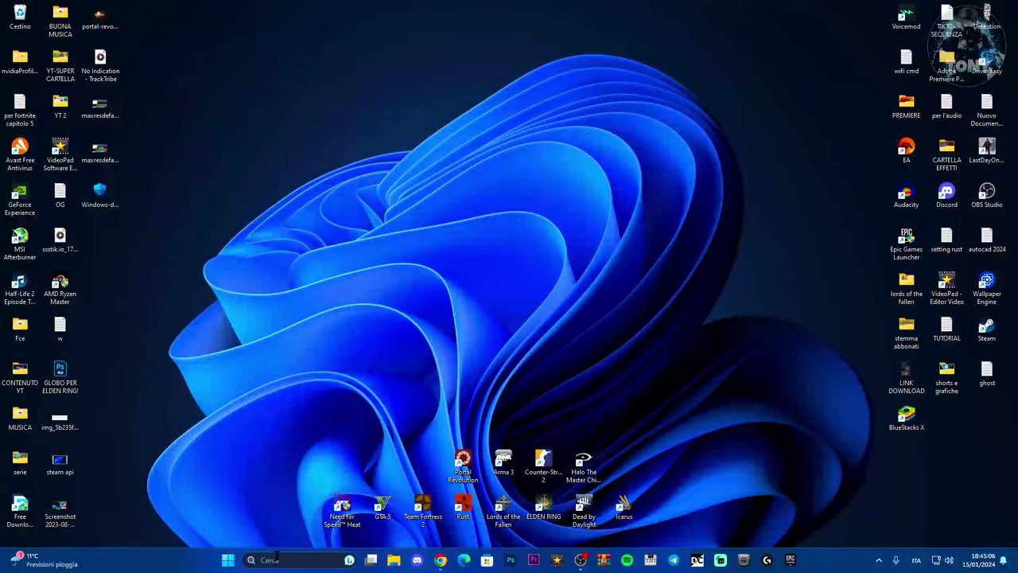
# Open the Servizi console and bring up the properties of the Windows Update service.
pyautogui.click(277, 560)
pyautogui.write('serv')
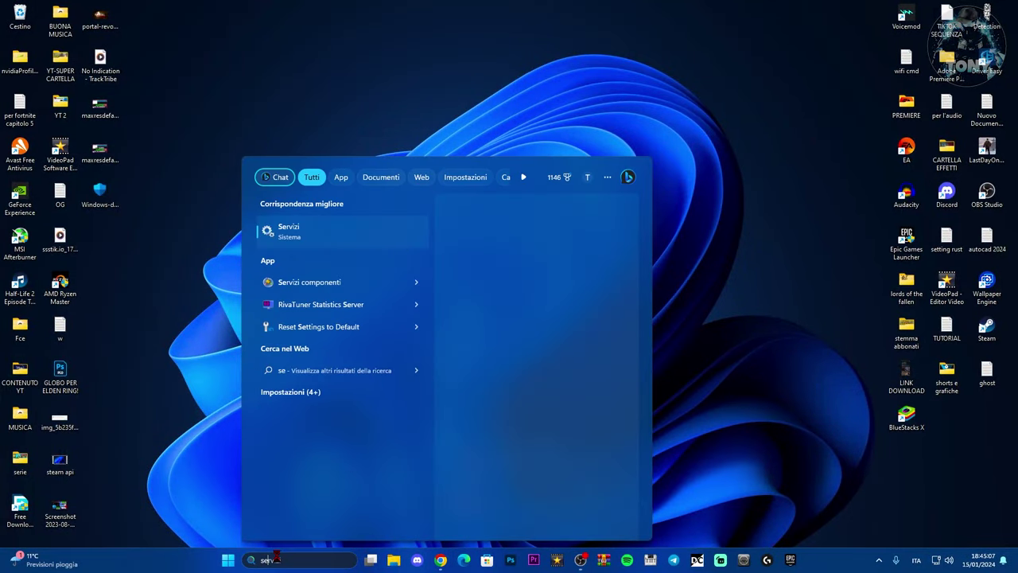
pyautogui.press('Escape')
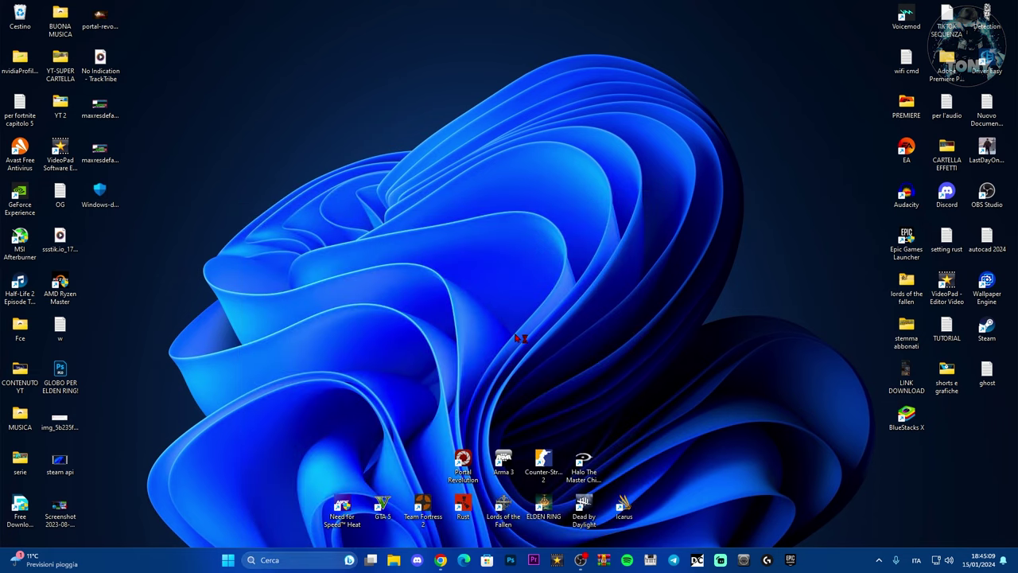
pyautogui.scroll(-15, 510, 302)
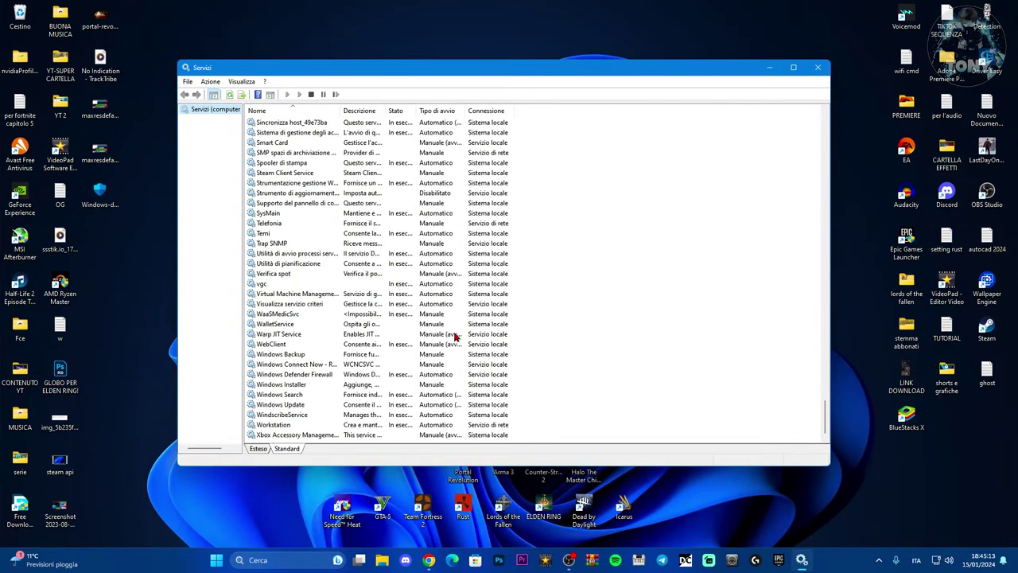
pyautogui.click(318, 406)
pyautogui.doubleClick(297, 406)
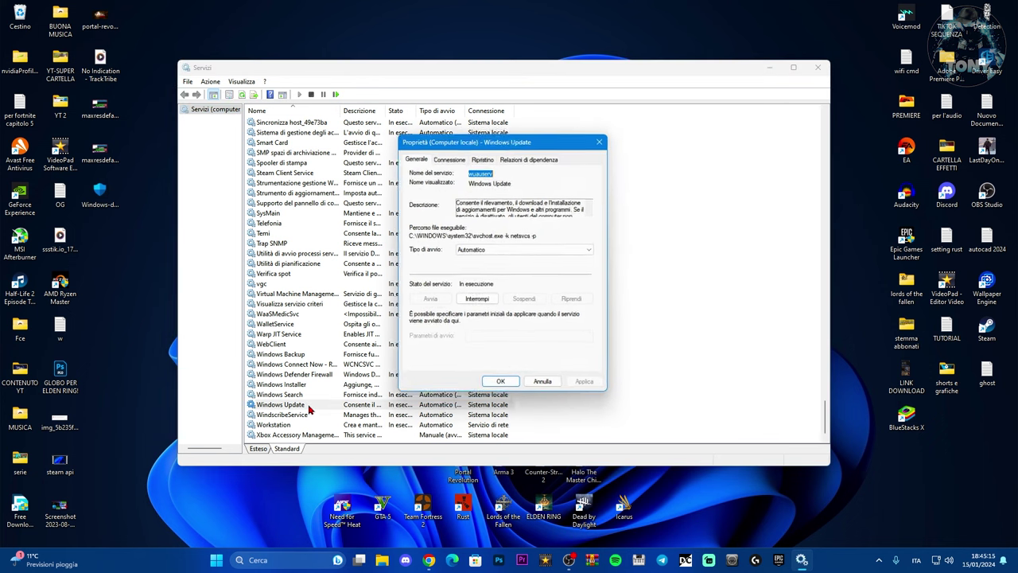
pyautogui.moveTo(514, 147); pyautogui.dragTo(662, 136)
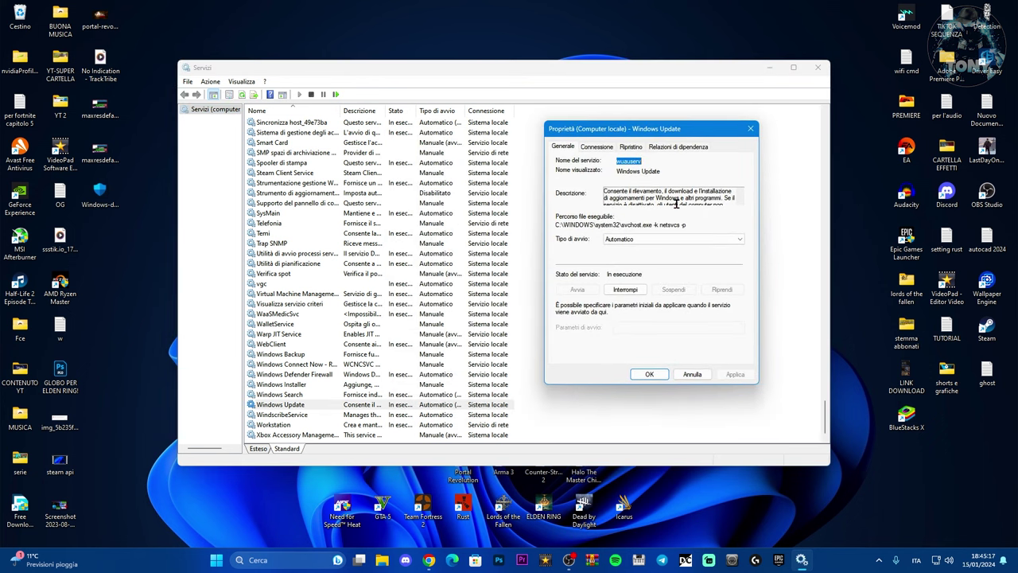
pyautogui.click(257, 559)
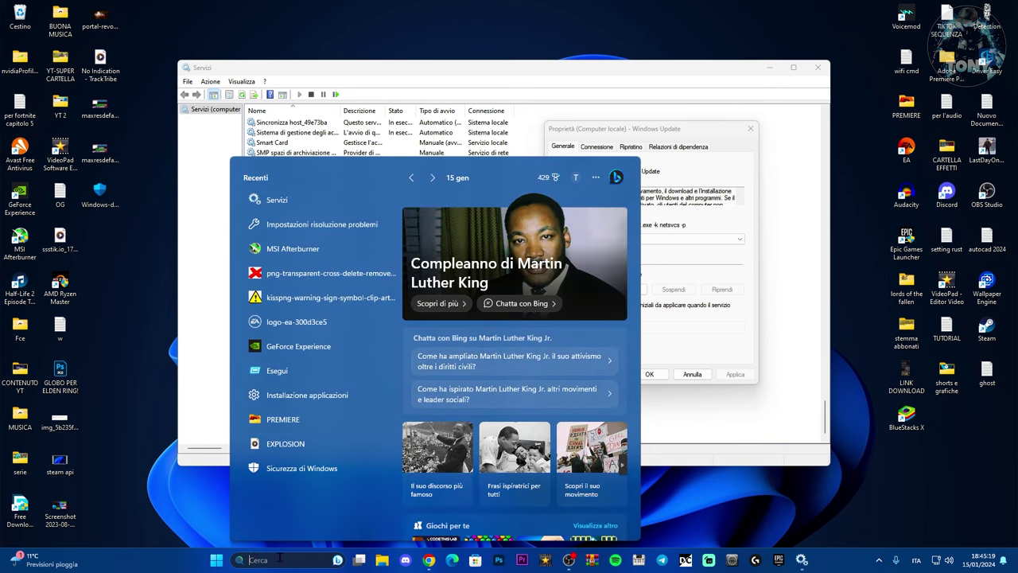
pyautogui.click(621, 82)
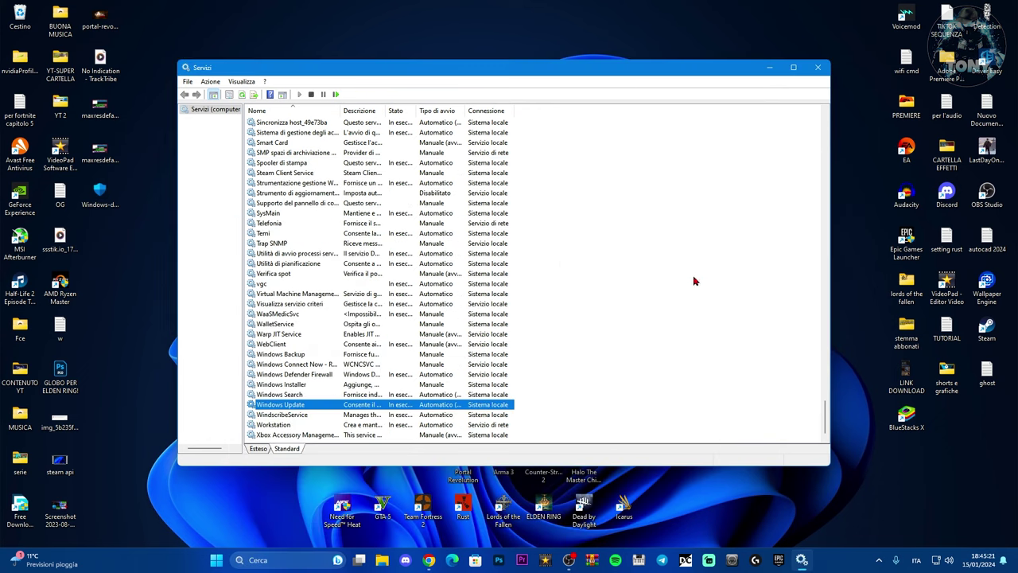
pyautogui.doubleClick(325, 406)
pyautogui.moveTo(706, 131); pyautogui.dragTo(567, 139)
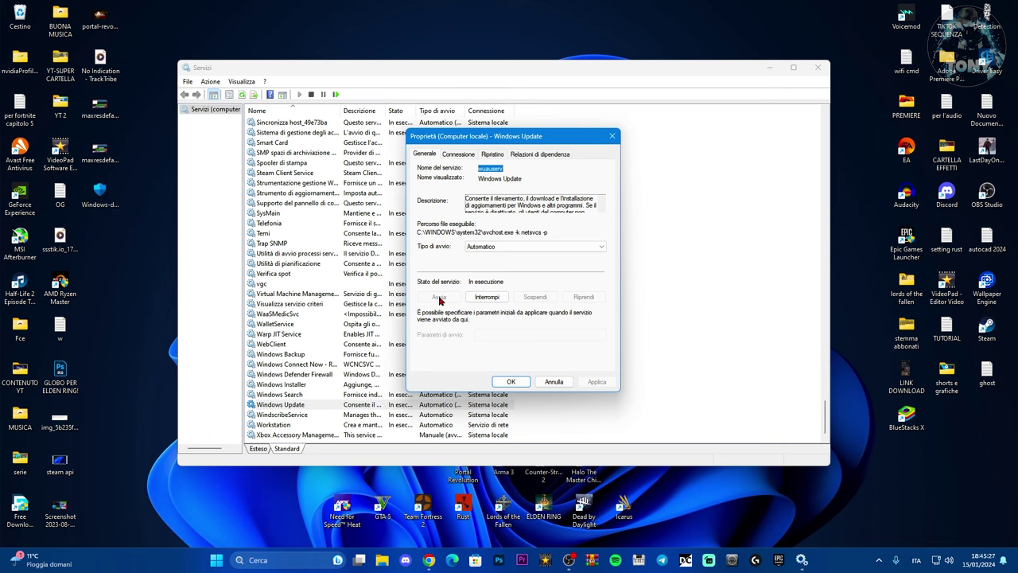
# Set the Windows Update service's startup type to Automatico, stop and restart the service, and save the changes before closing the console.
pyautogui.click(481, 247)
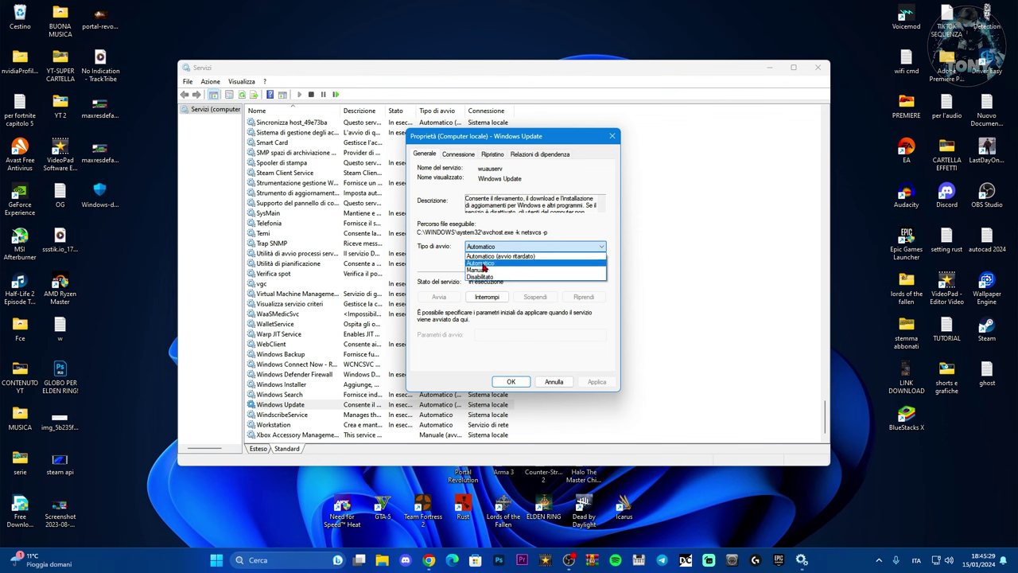
pyautogui.click(483, 265)
pyautogui.click(488, 296)
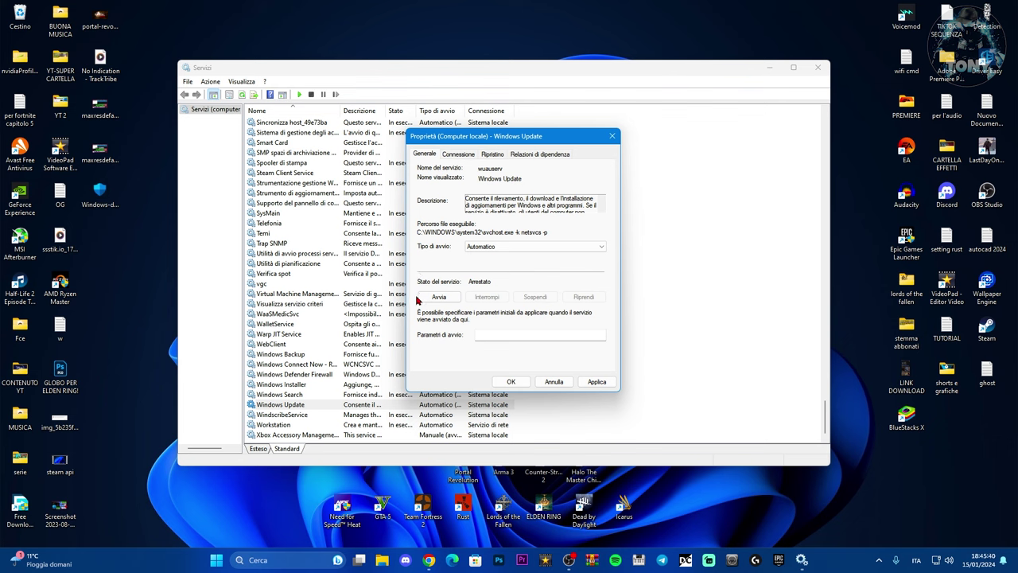
pyautogui.click(438, 298)
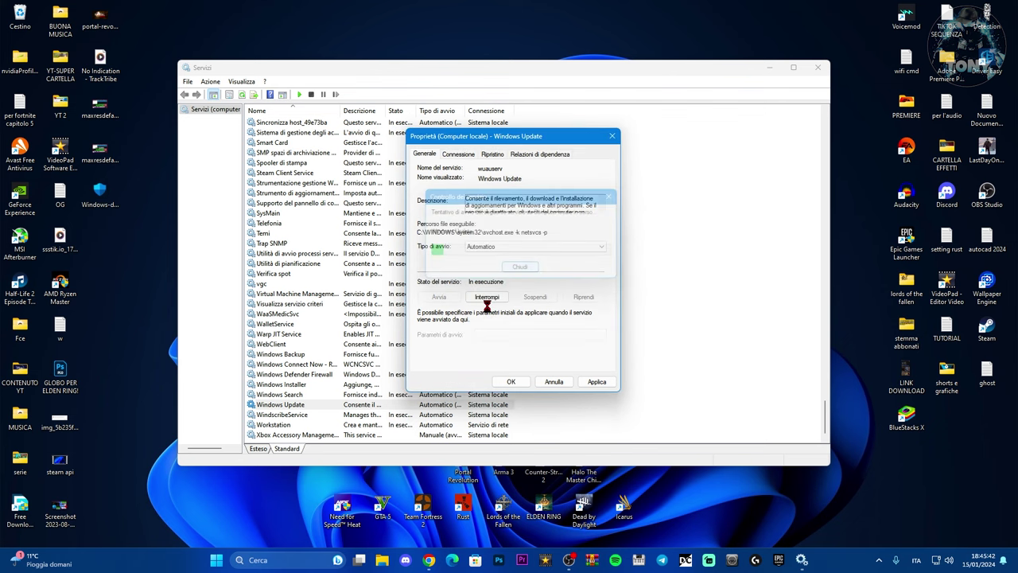
pyautogui.moveTo(507, 138); pyautogui.dragTo(464, 139)
pyautogui.click(555, 380)
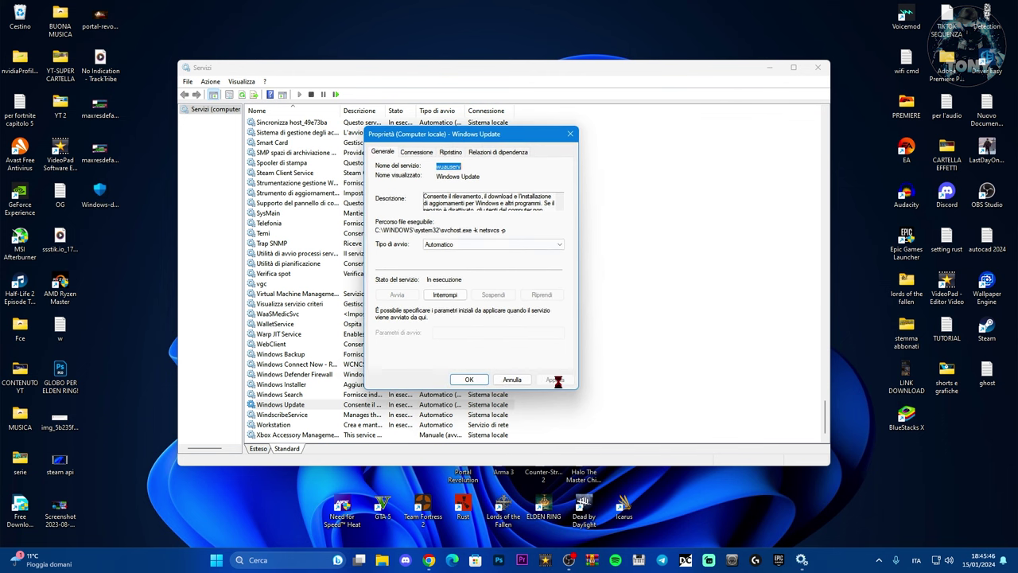
pyautogui.click(469, 380)
pyautogui.click(816, 74)
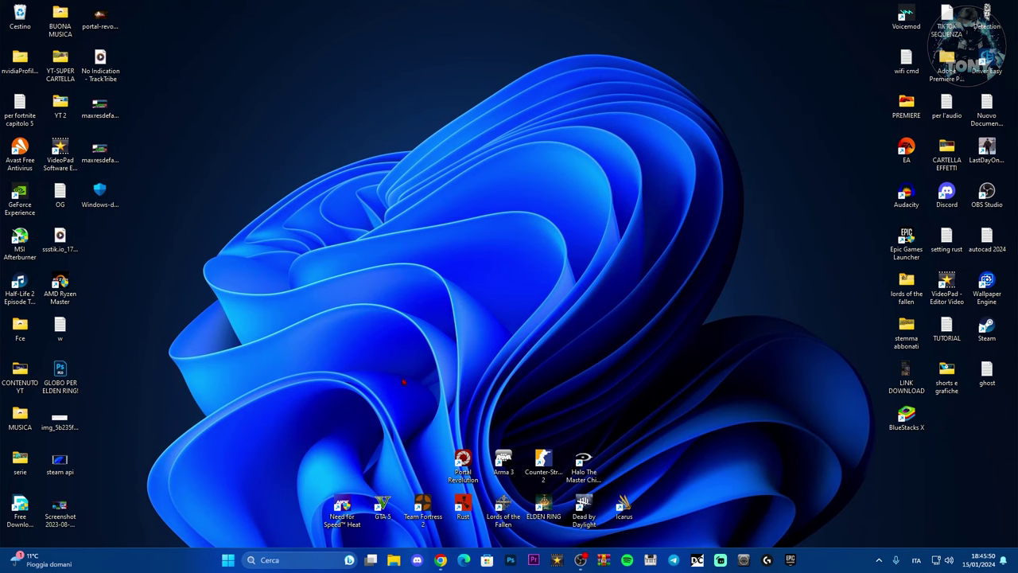
# Open the Windows folder on Disco locale (C:) in File Explorer.
pyautogui.click(394, 560)
pyautogui.scroll(-5, 72, 286)
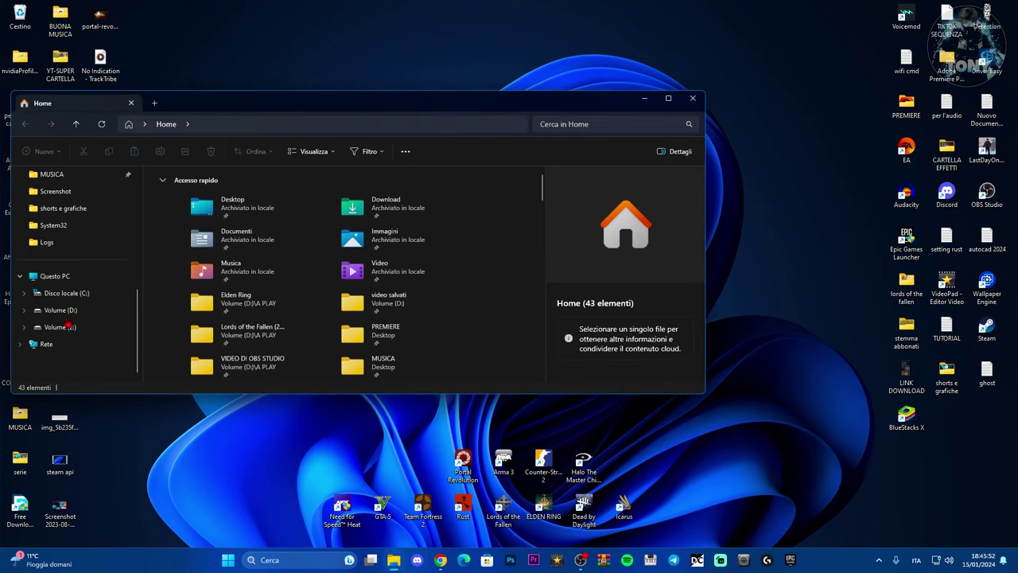
pyautogui.click(55, 277)
pyautogui.doubleClick(204, 194)
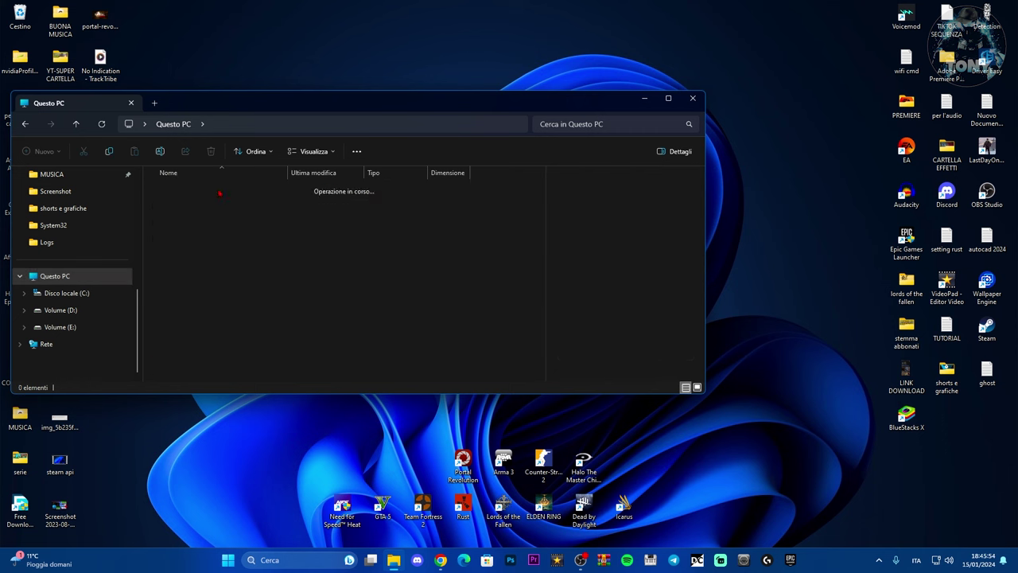
pyautogui.scroll(-2, 199, 310)
pyautogui.doubleClick(198, 316)
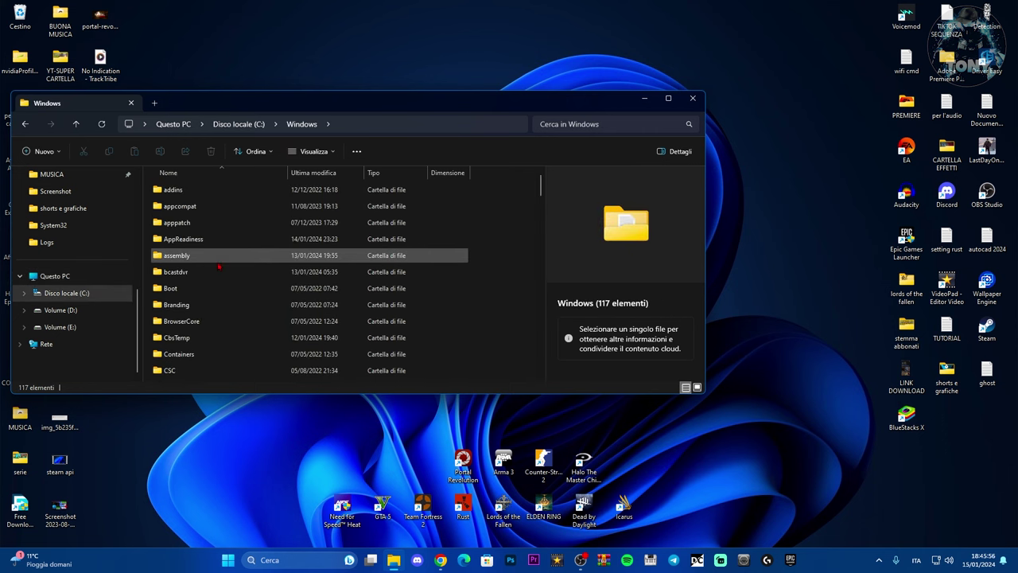
# Find the SoftwareDistribution folder inside Windows and open its Download subfolder.
pyautogui.scroll(-5, 206, 286)
pyautogui.scroll(2, 213, 277)
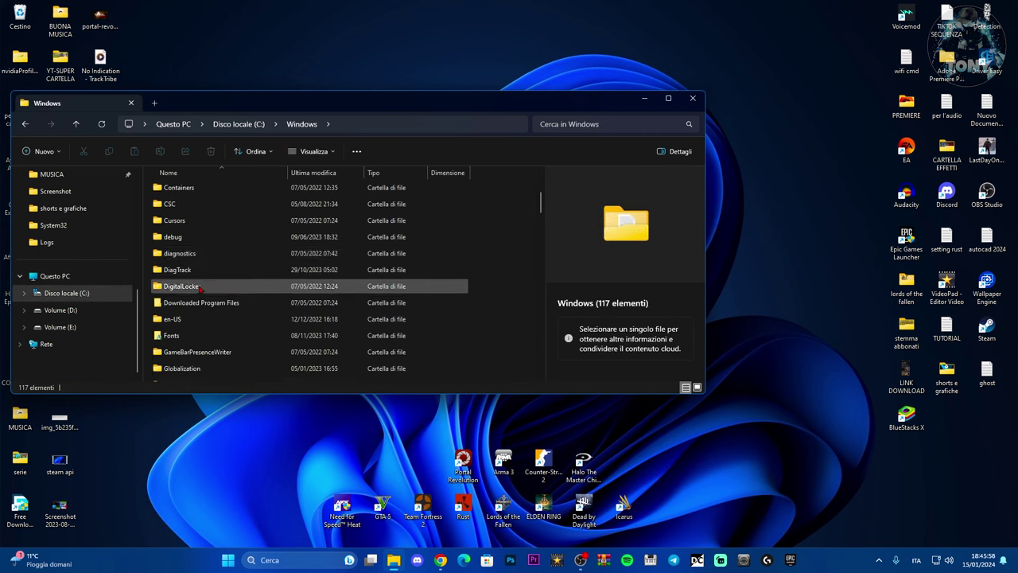
pyautogui.scroll(-5, 212, 350)
pyautogui.scroll(-10, 212, 356)
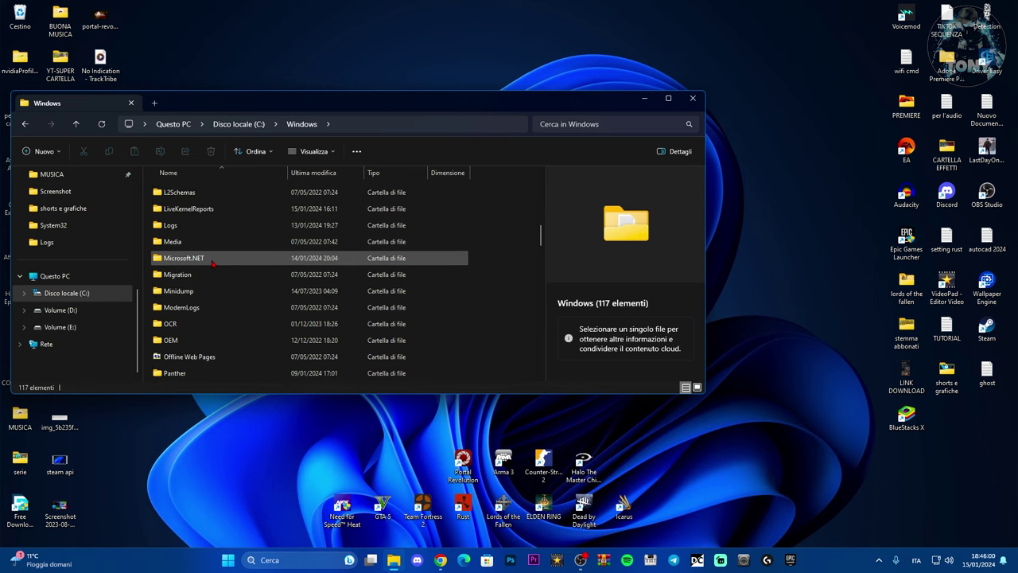
pyautogui.scroll(-4, 207, 263)
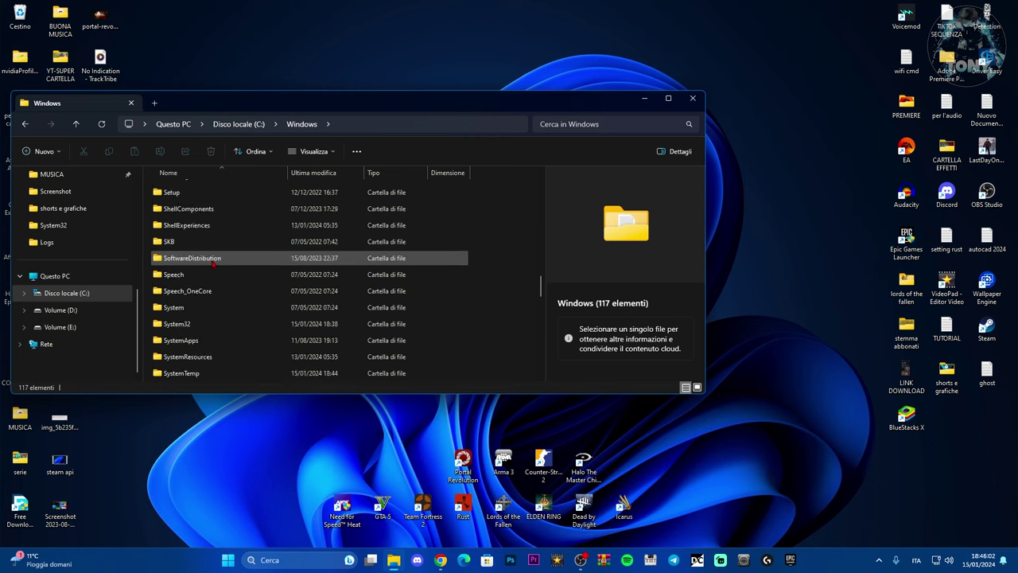
pyautogui.scroll(2, 187, 259)
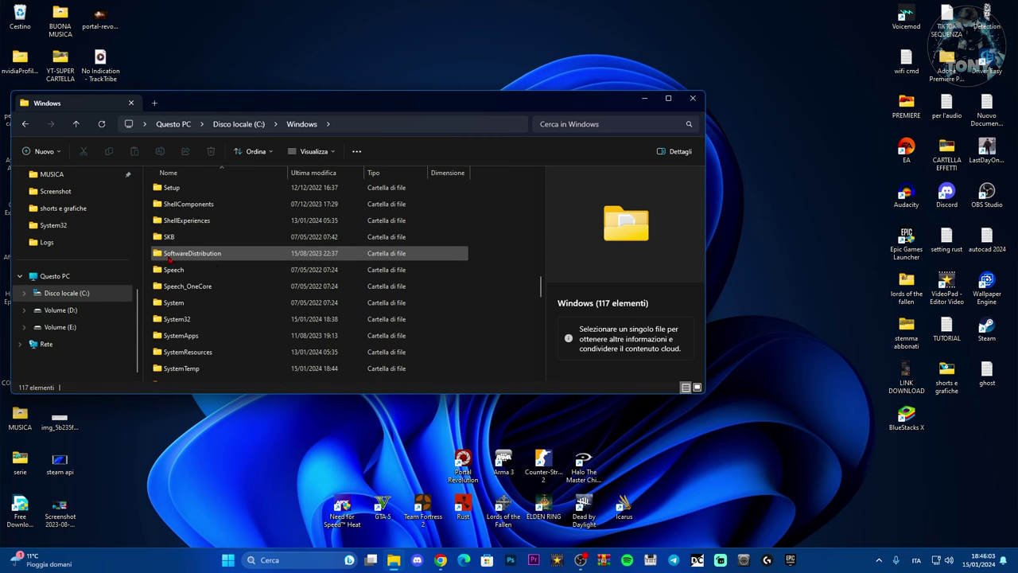
pyautogui.doubleClick(235, 255)
pyautogui.doubleClick(198, 205)
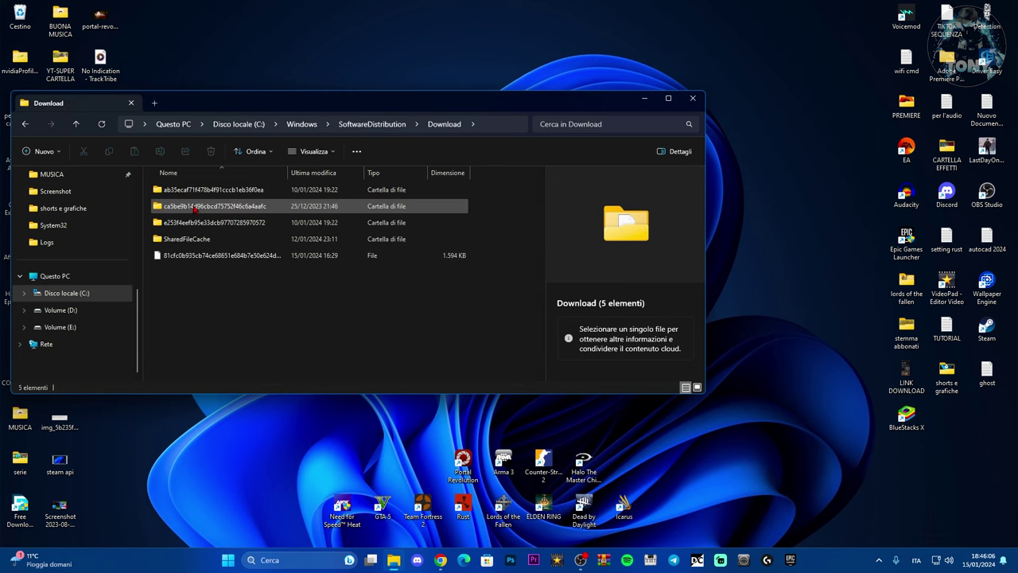
# Delete all files and folders in the SoftwareDistribution Download folder and close File Explorer.
pyautogui.moveTo(235, 305); pyautogui.dragTo(188, 188)
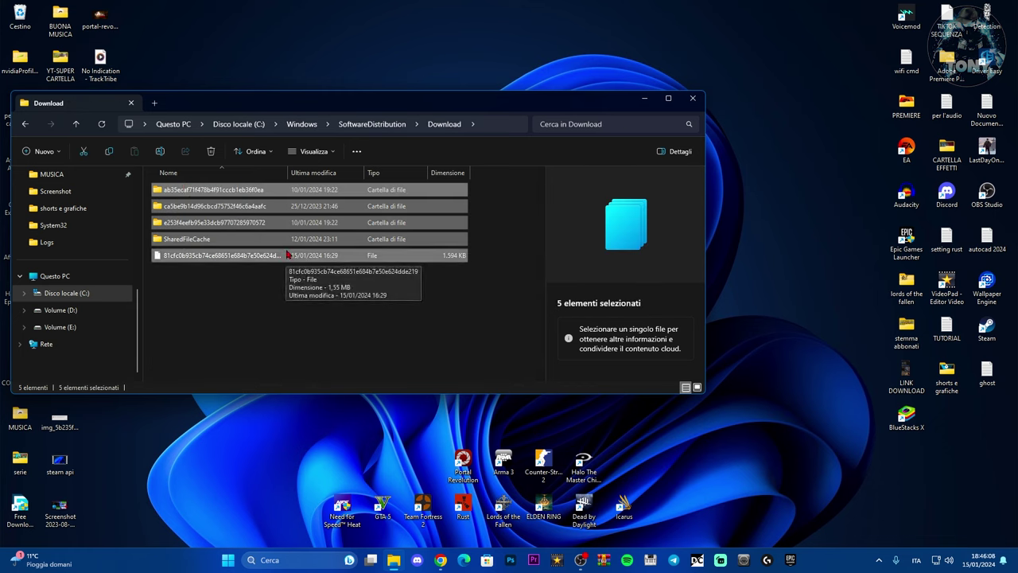
pyautogui.press('Delete')
pyautogui.click(207, 223)
pyautogui.click(220, 236)
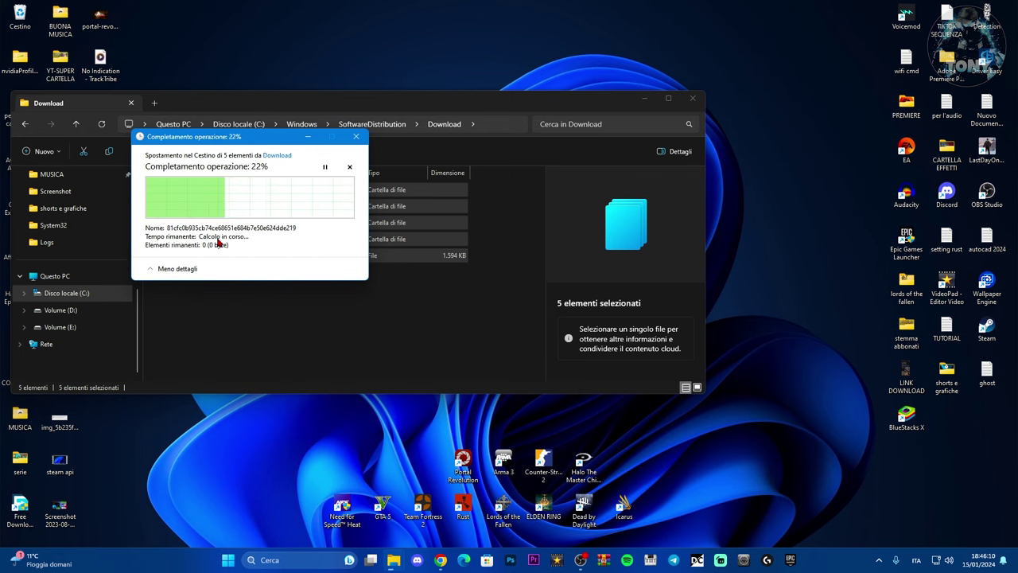
pyautogui.moveTo(260, 105); pyautogui.dragTo(578, 119)
pyautogui.click(825, 105)
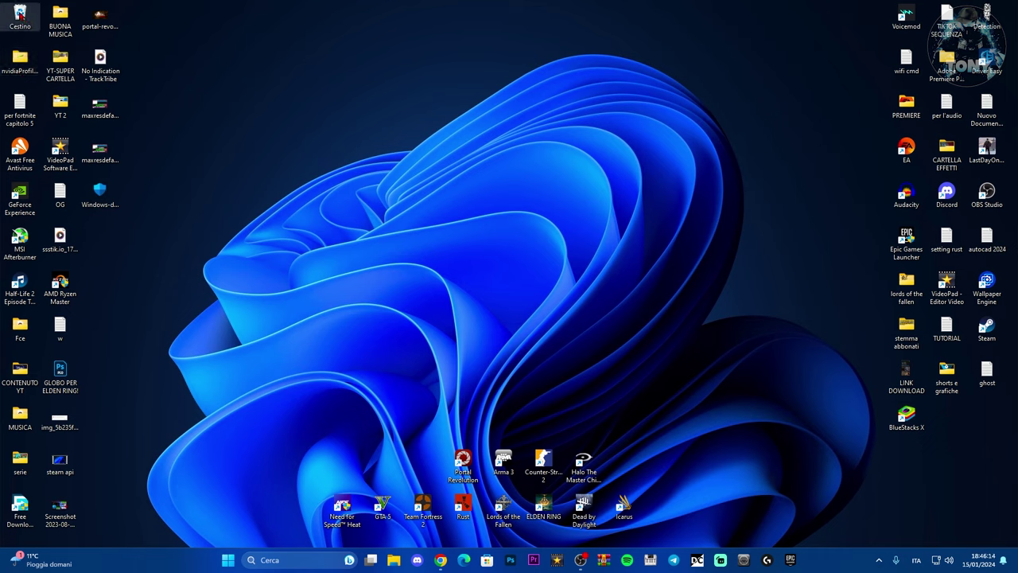
# Empty the Recycle Bin on the desktop and confirm the permanent deletion.
pyautogui.rightClick(20, 20)
pyautogui.click(56, 47)
pyautogui.click(552, 287)
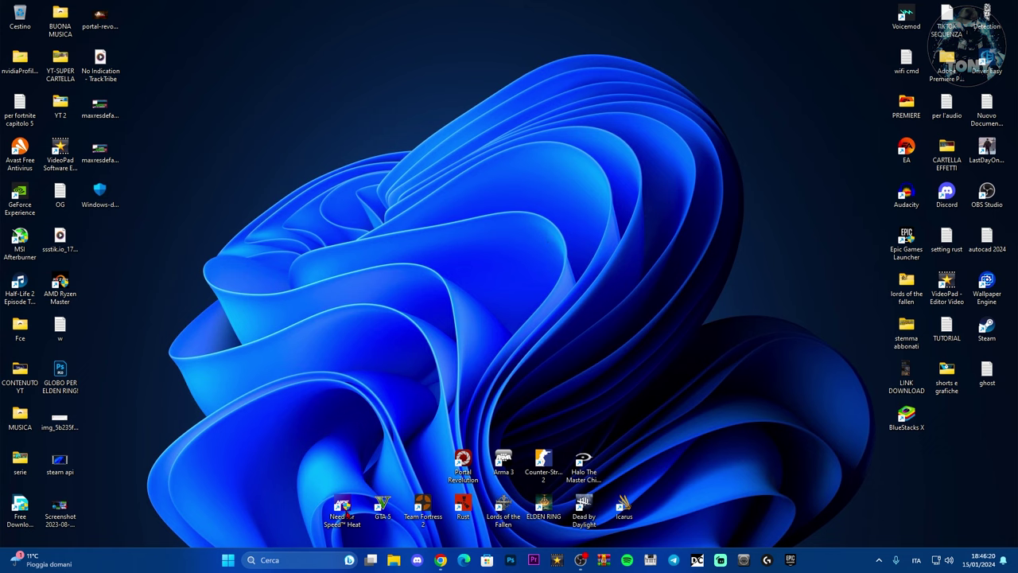
pyautogui.rightClick(228, 559)
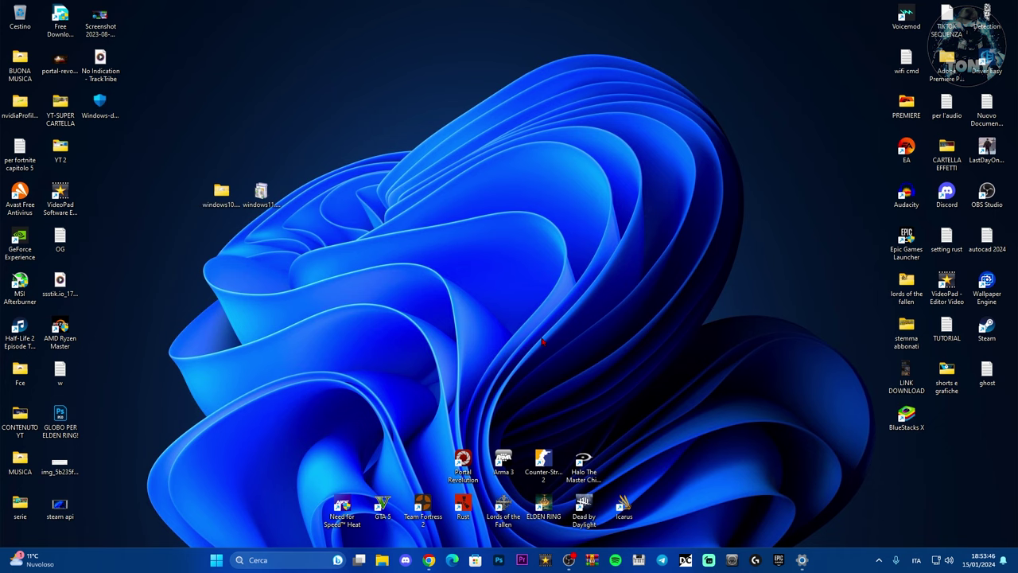
# Switch to Chrome and look through the windows 11 update results in the Microsoft Update Catalog.
pyautogui.click(429, 560)
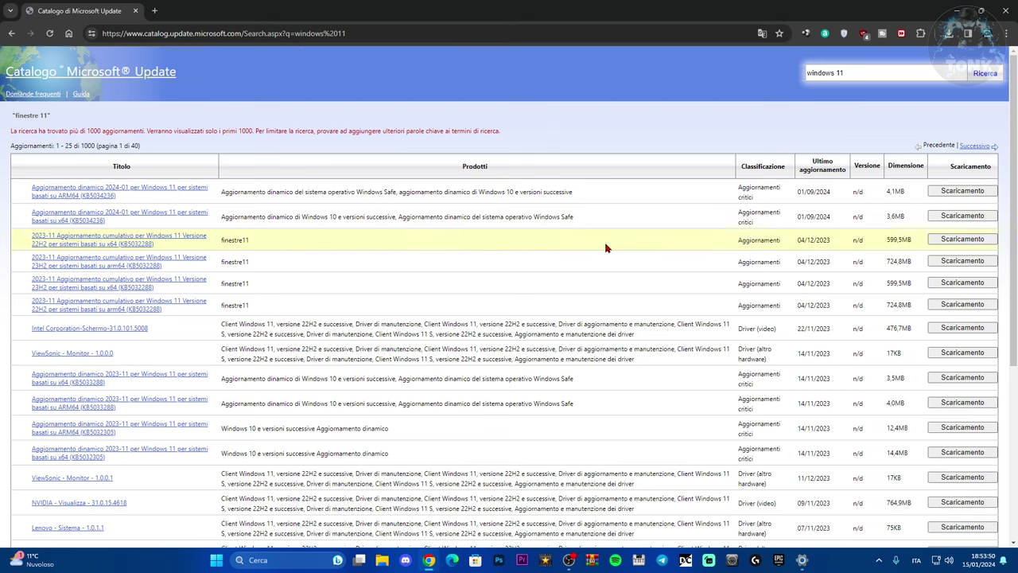
pyautogui.scroll(-1, 229, 317)
pyautogui.scroll(-3, 228, 317)
pyautogui.scroll(5, 228, 318)
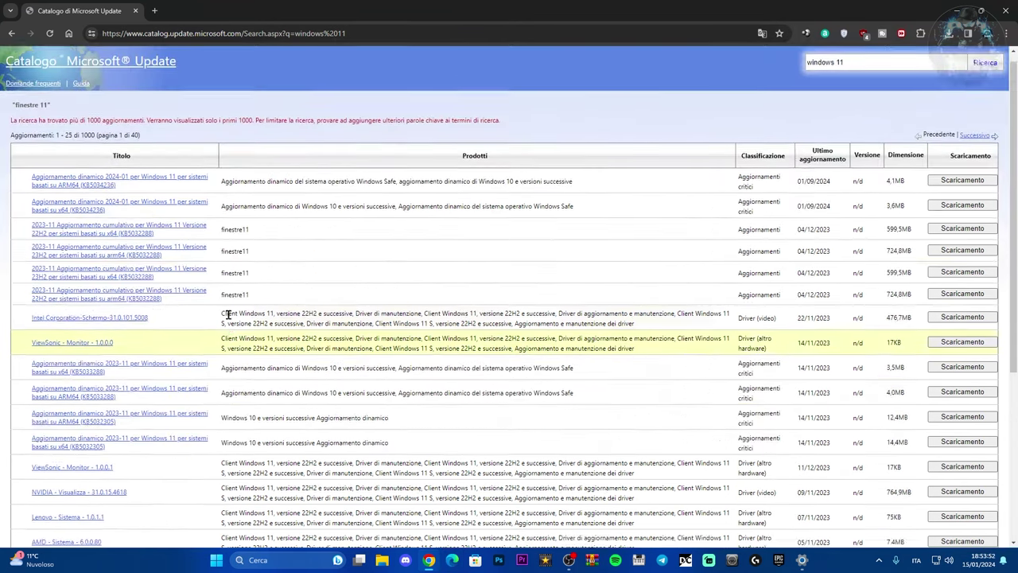
# Review the update listings for windows 11 and windows 10, and search the catalog again for windows 11.
pyautogui.scroll(-5, 223, 316)
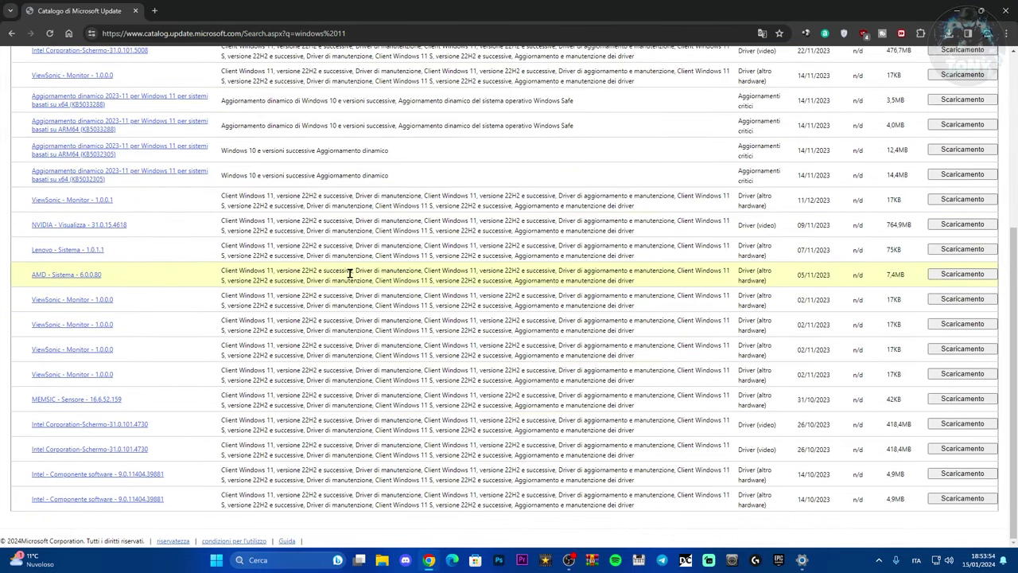
pyautogui.scroll(5, 301, 348)
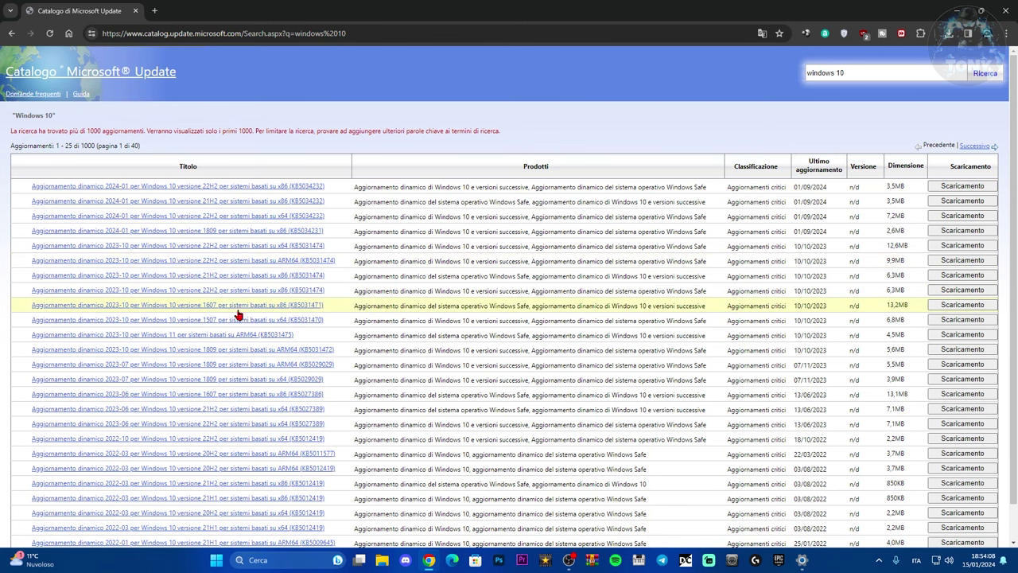
pyautogui.scroll(-1, 257, 244)
pyautogui.scroll(1, 257, 244)
pyautogui.click(845, 78)
pyautogui.press('Return')
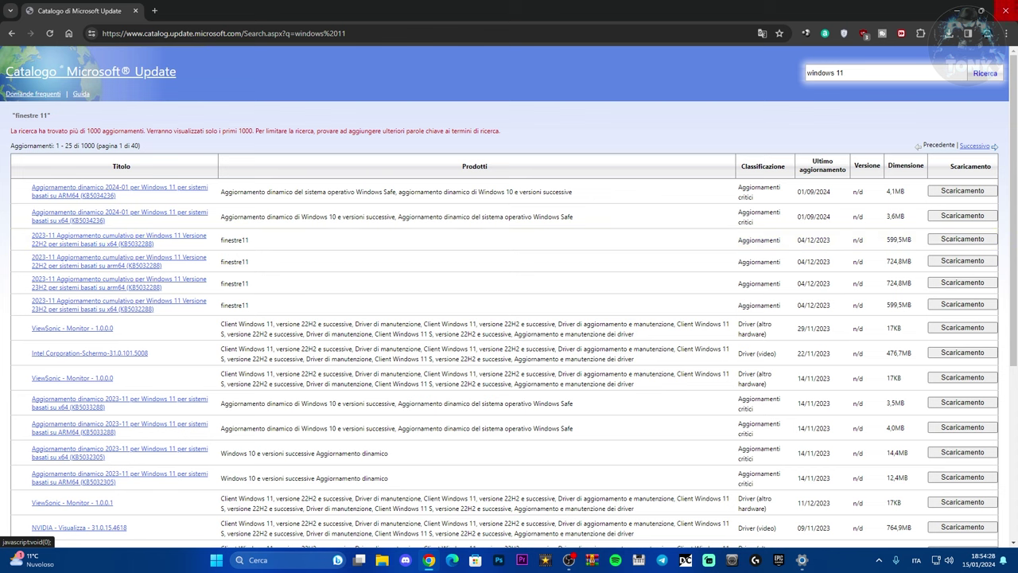
# Show the desktop, try to install the windows11.0-kb5032288-x64 update package, and place its file back beside the windows10 folder.
pyautogui.press('super+d')
pyautogui.moveTo(261, 191); pyautogui.dragTo(390, 155)
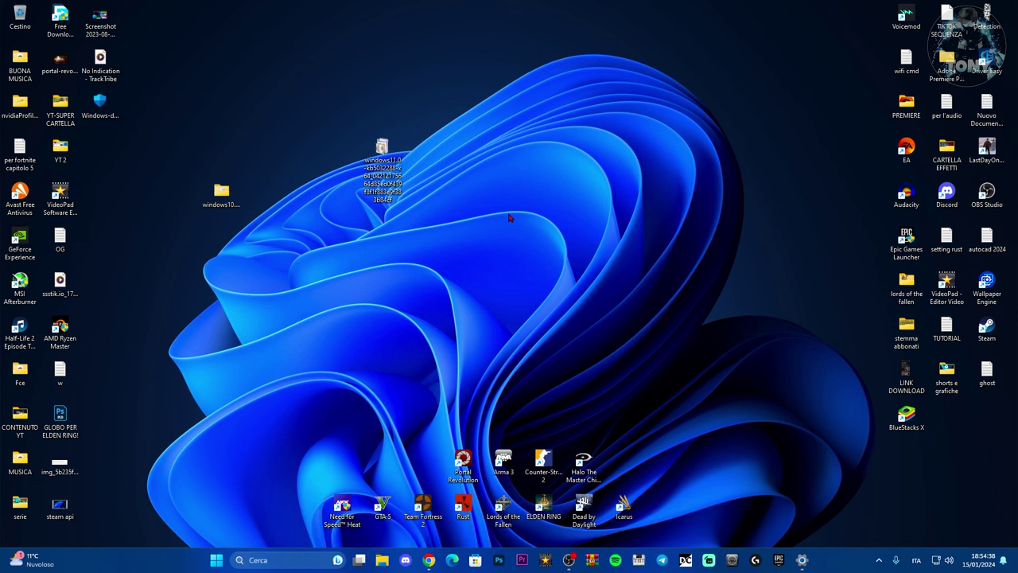
pyautogui.doubleClick(386, 152)
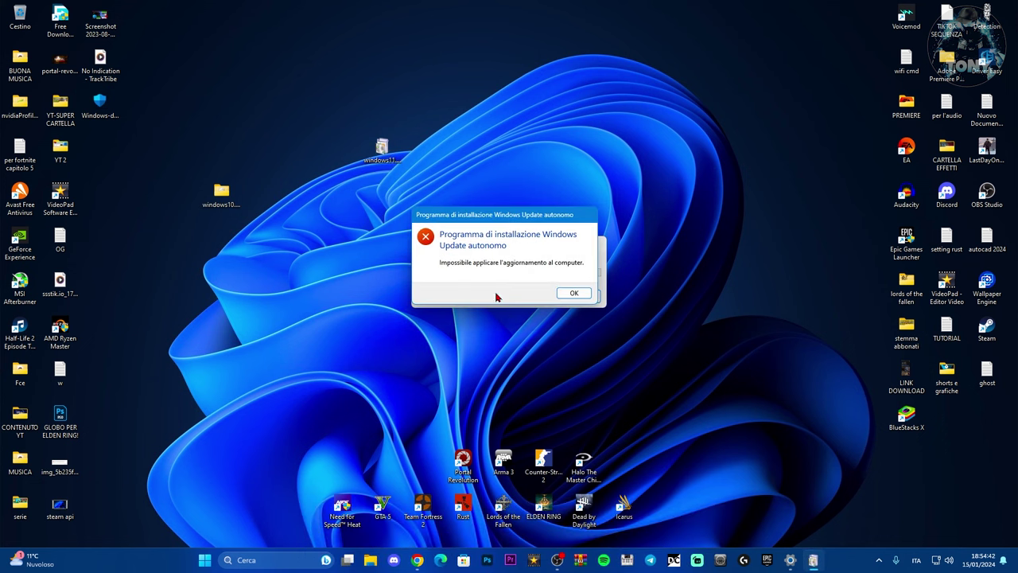
pyautogui.moveTo(515, 217); pyautogui.dragTo(356, 192)
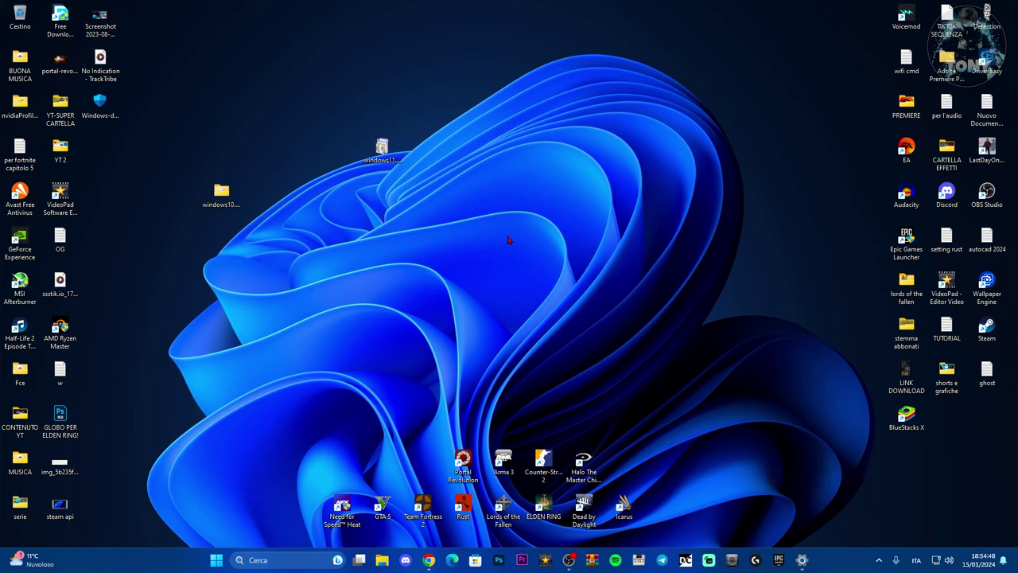
pyautogui.moveTo(393, 150); pyautogui.dragTo(269, 195)
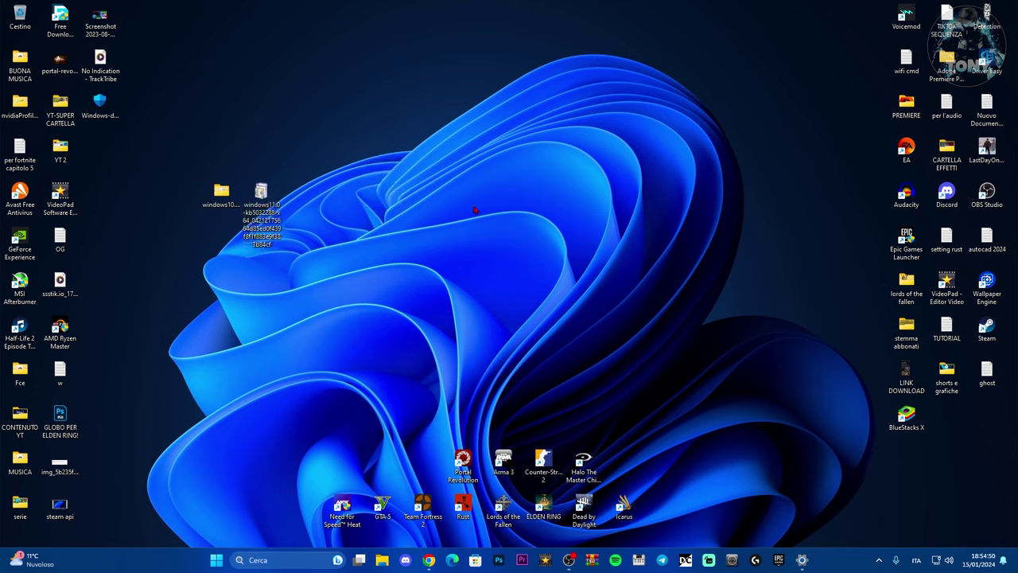